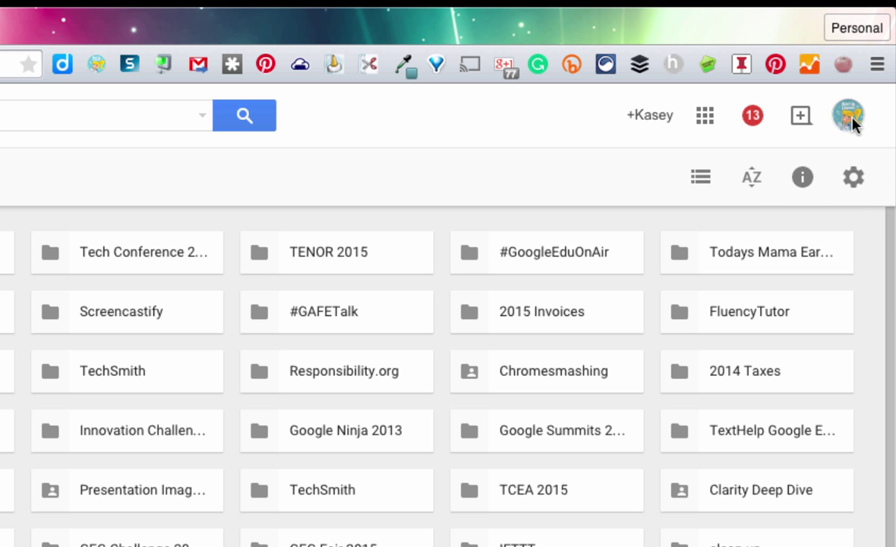
# Step: Open the second Kasey Bell account's Drive in a new tab, then return to the first account's Drive tab
pyautogui.click(868, 64)
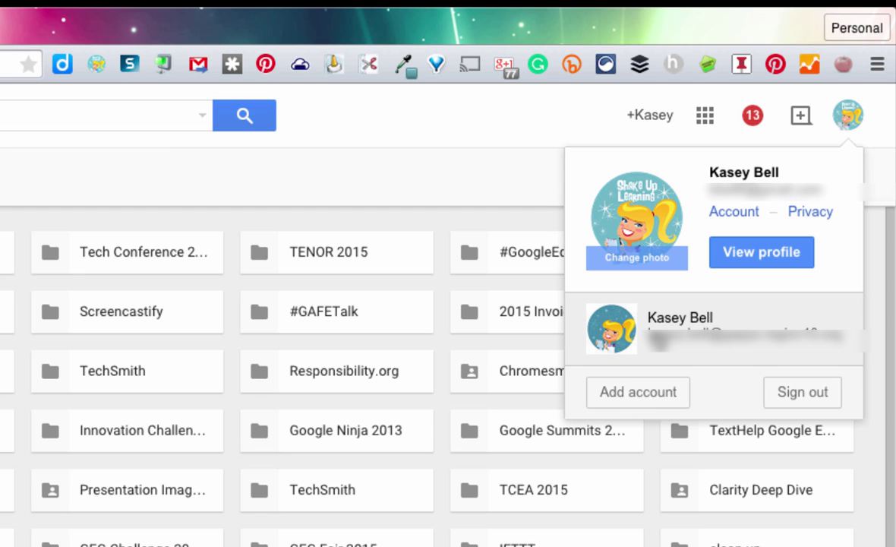
pyautogui.click(660, 334)
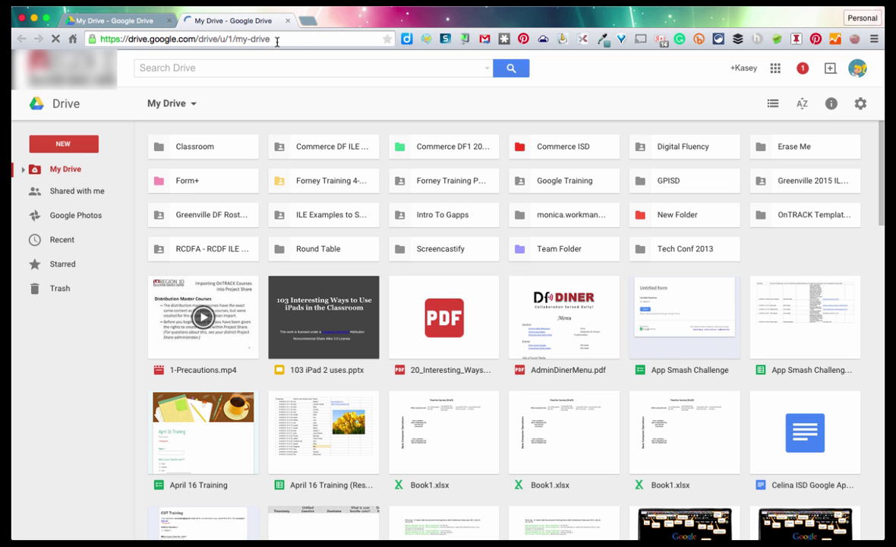
pyautogui.click(141, 21)
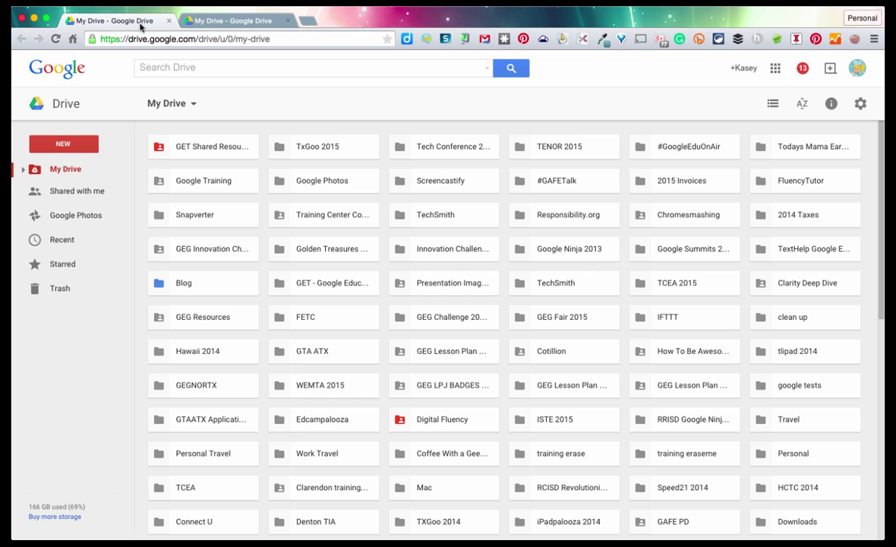
# Step: Sign out of the Google accounts from the Drive profile avatar menu
pyautogui.click(857, 67)
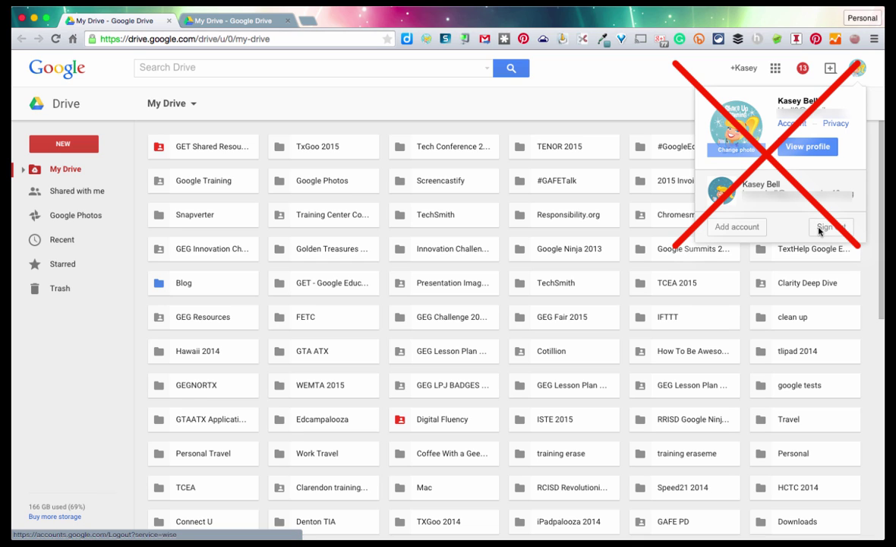
pyautogui.click(825, 228)
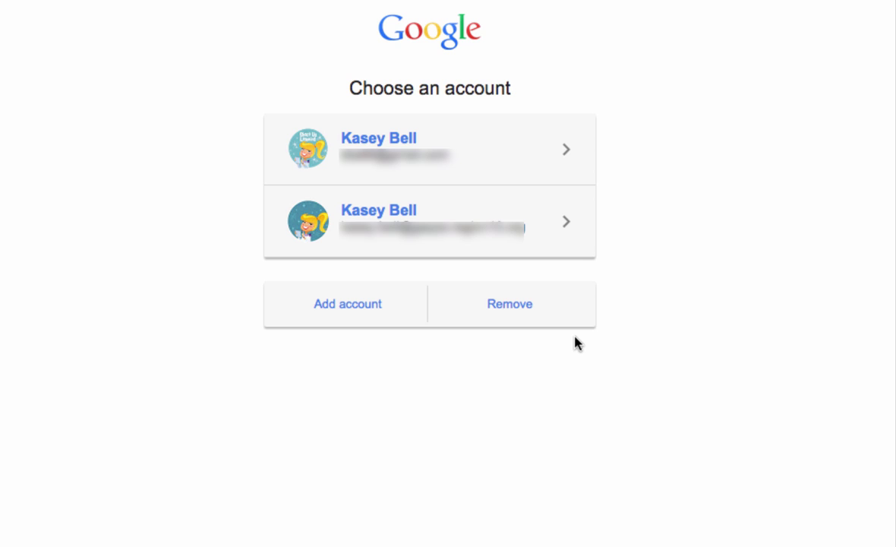
# Step: Remove the second account from the chooser and sign back in to the remaining account with its saved password
pyautogui.click(511, 311)
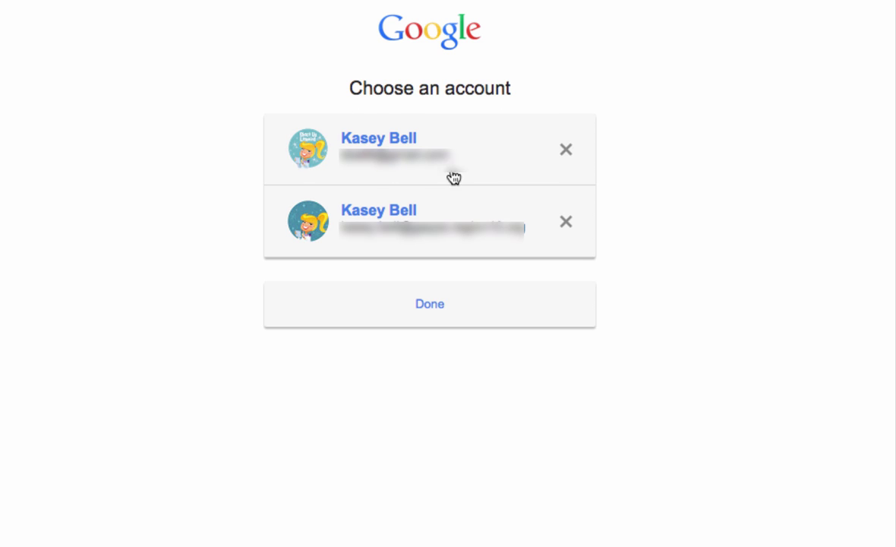
pyautogui.click(566, 222)
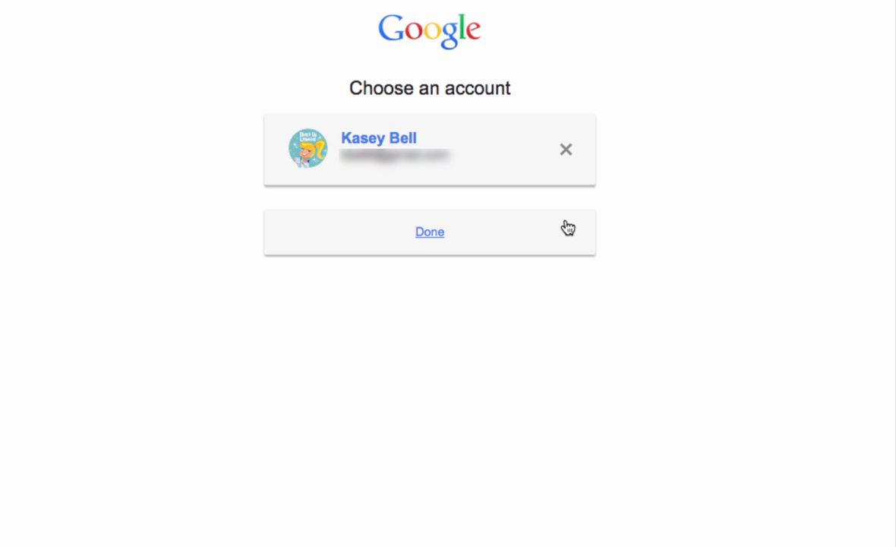
pyautogui.click(438, 233)
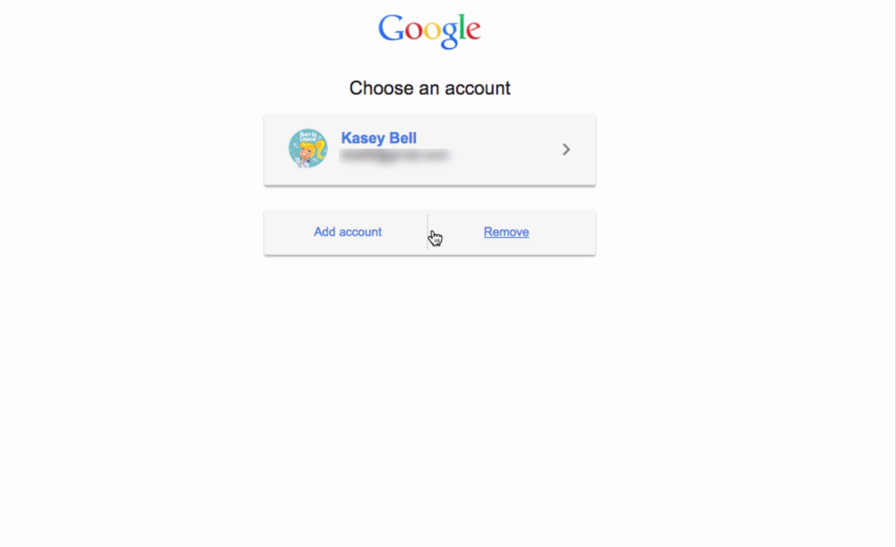
pyautogui.click(409, 144)
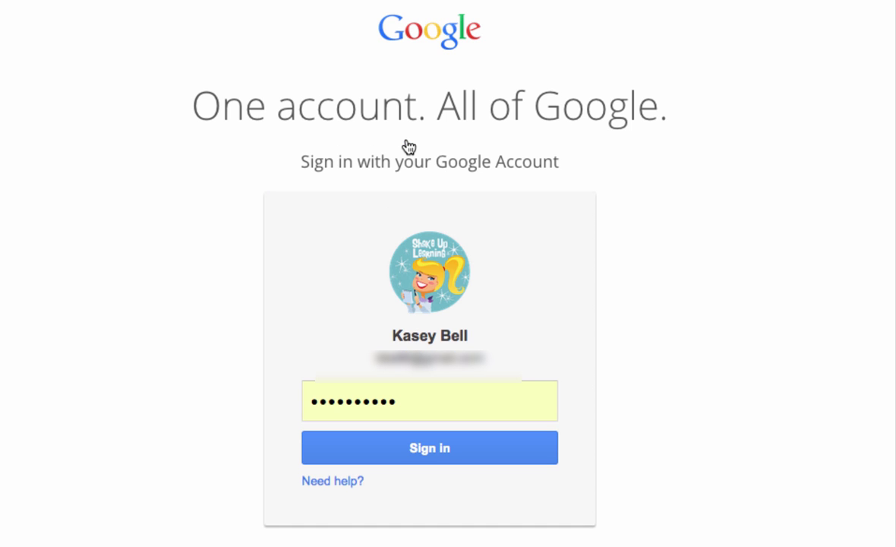
pyautogui.click(425, 450)
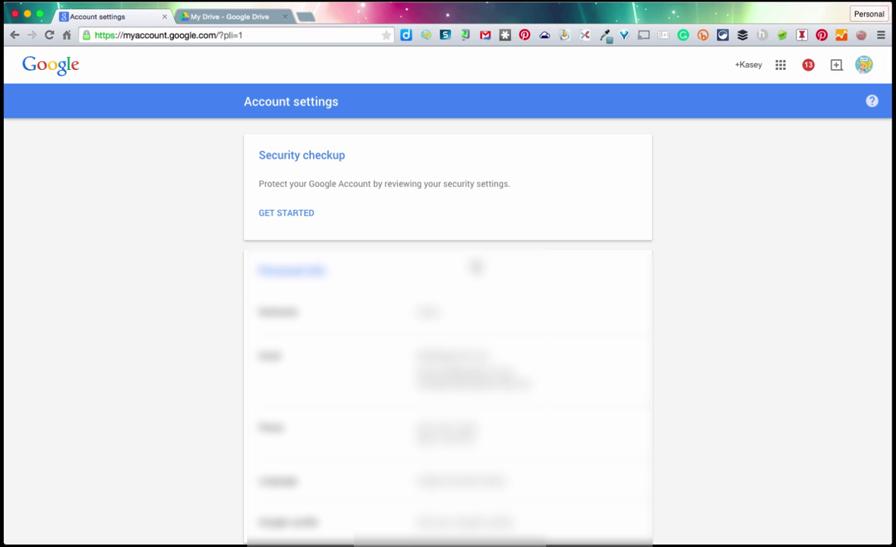
pyautogui.click(866, 65)
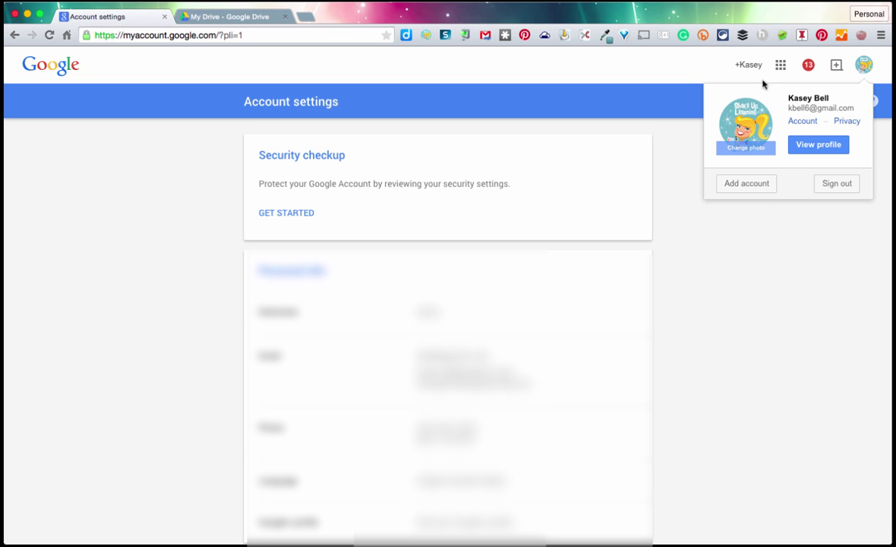
pyautogui.click(667, 155)
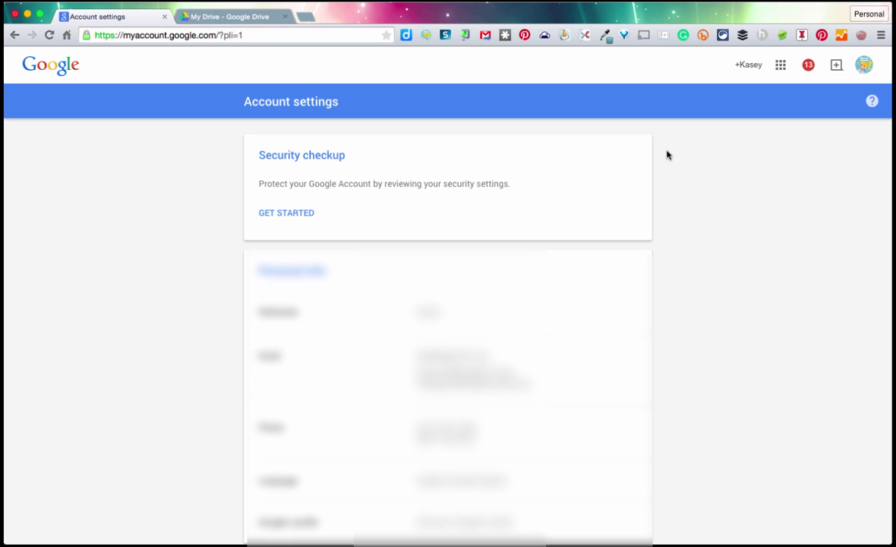
# Step: Open Chrome Settings and bring up the Personal profile's options
pyautogui.click(881, 36)
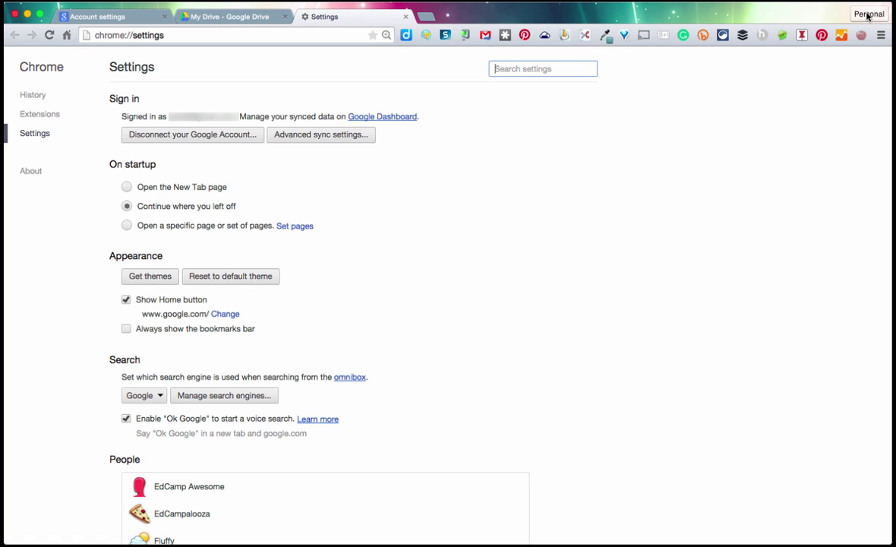
pyautogui.click(869, 14)
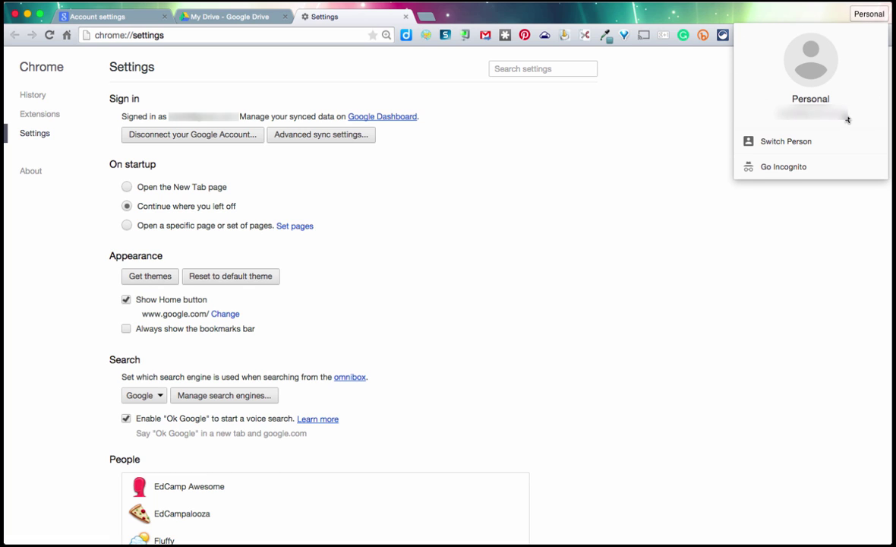
pyautogui.moveTo(805, 105)
# Step: Create a new Chrome profile, sign in with the school account's email, and link its Chrome data
pyautogui.click(773, 141)
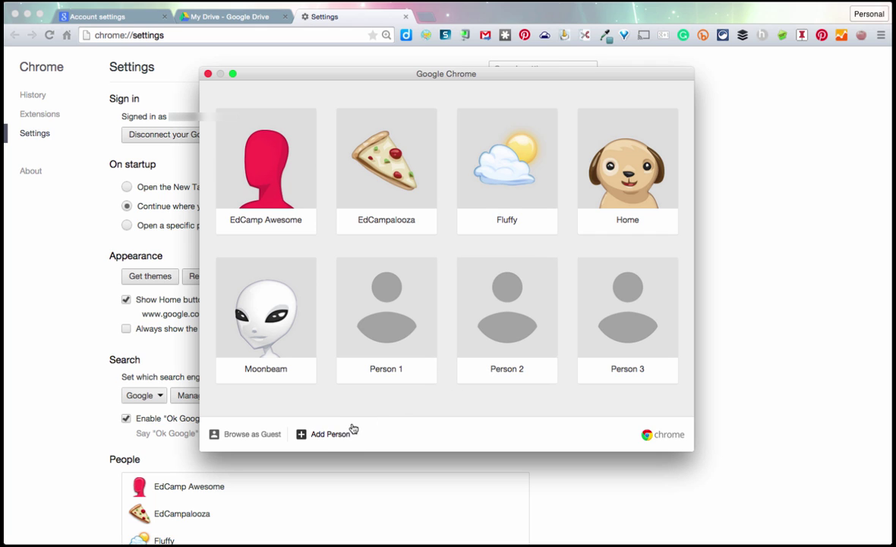
pyautogui.click(329, 434)
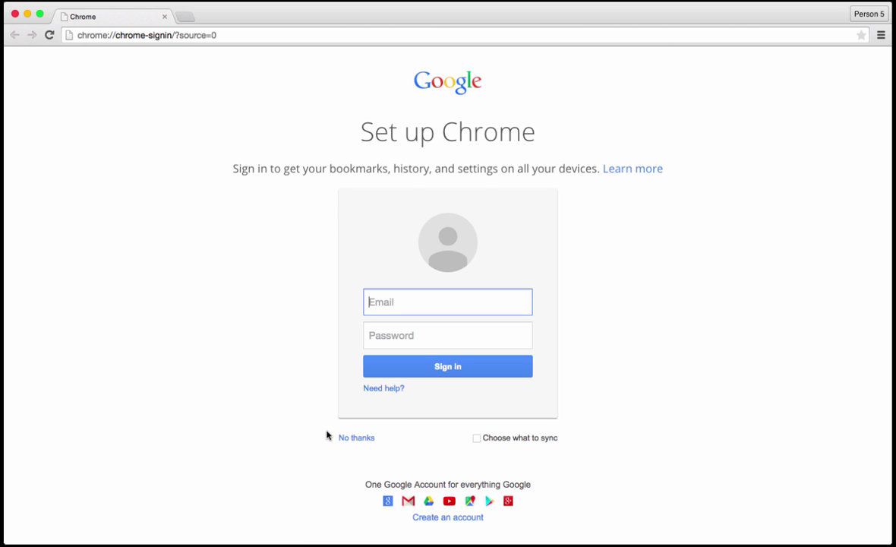
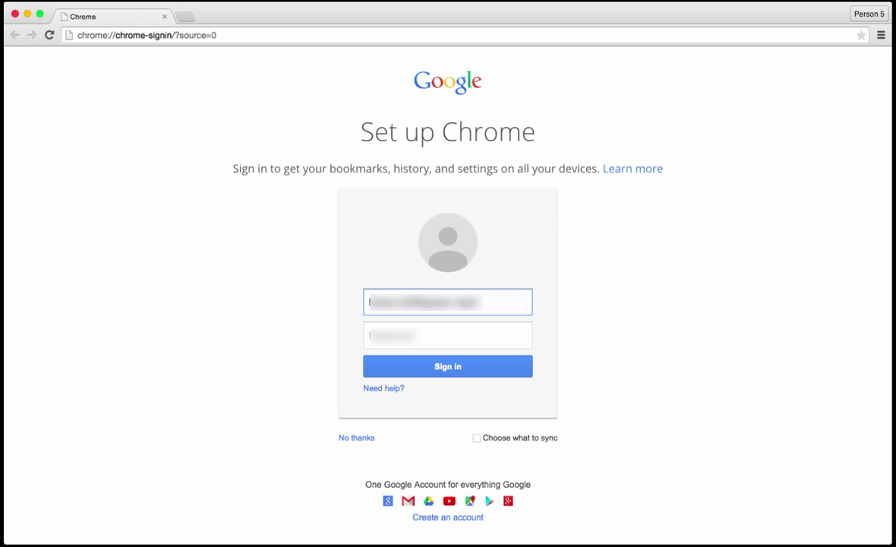
pyautogui.click(469, 368)
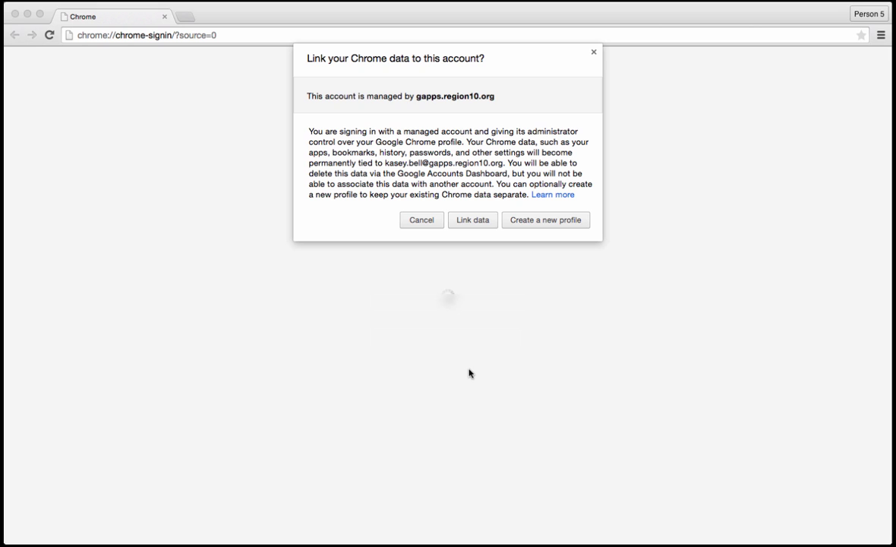
pyautogui.click(469, 225)
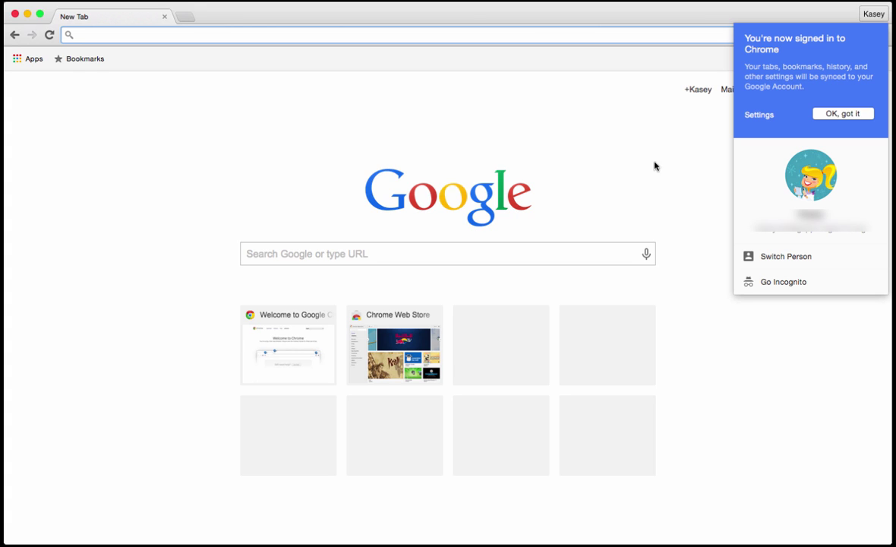
# Step: Dismiss the signed-in notice, the profile menu and the Pin It notification while extensions sync
pyautogui.click(843, 114)
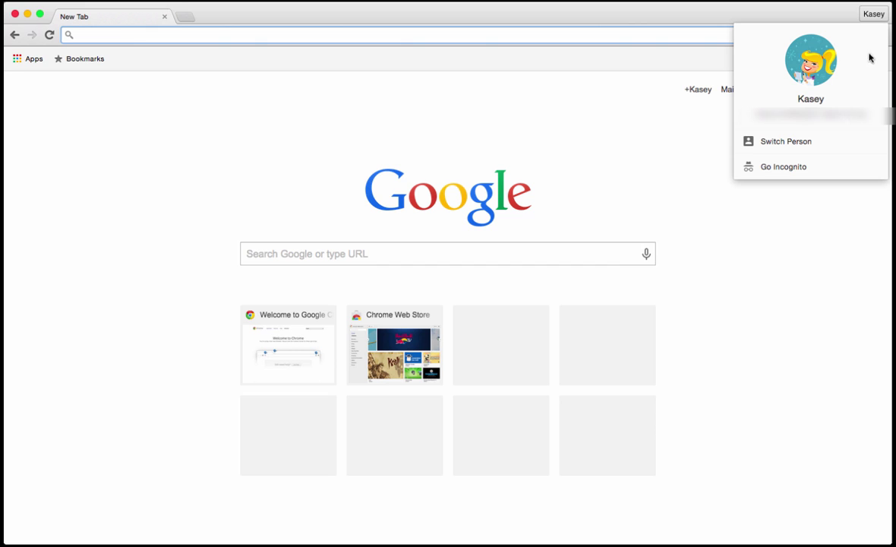
pyautogui.click(813, 19)
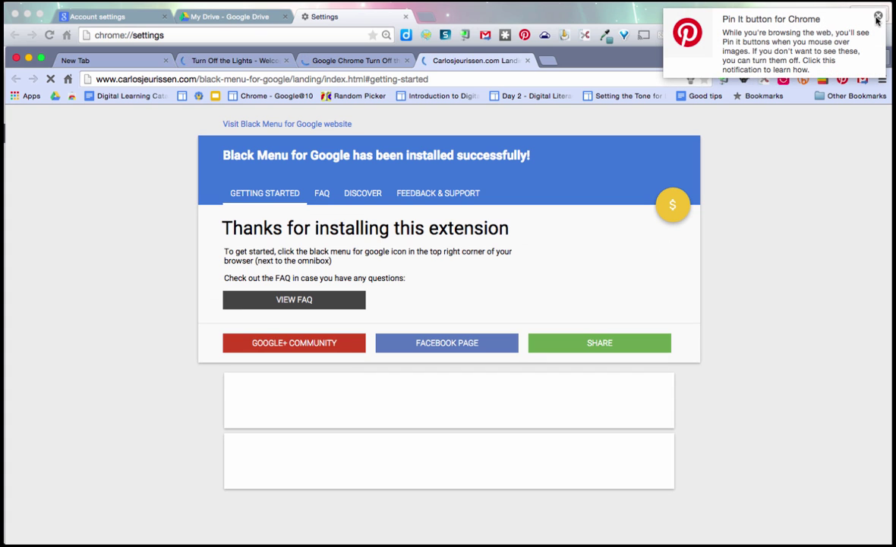
pyautogui.click(878, 19)
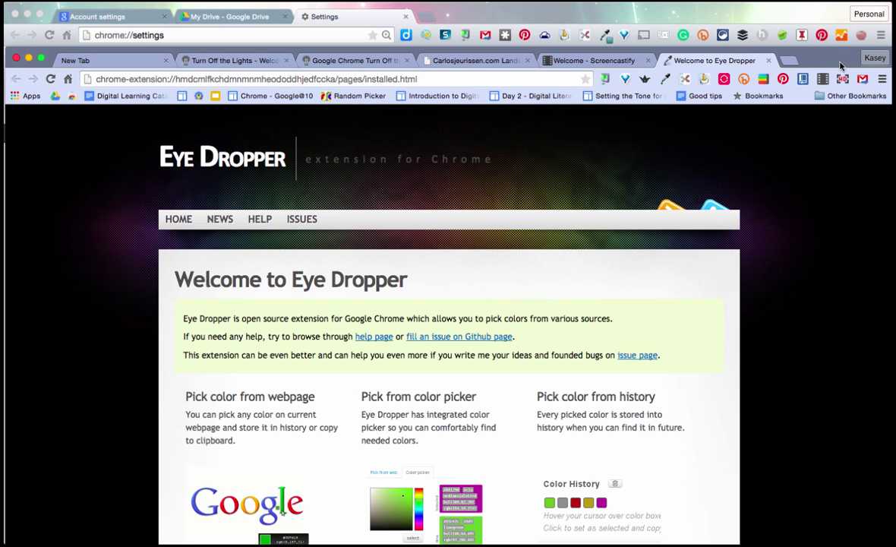
# Step: Open Google Drive in a new tab of the school profile window
pyautogui.click(791, 64)
pyautogui.write('drive.google.com')
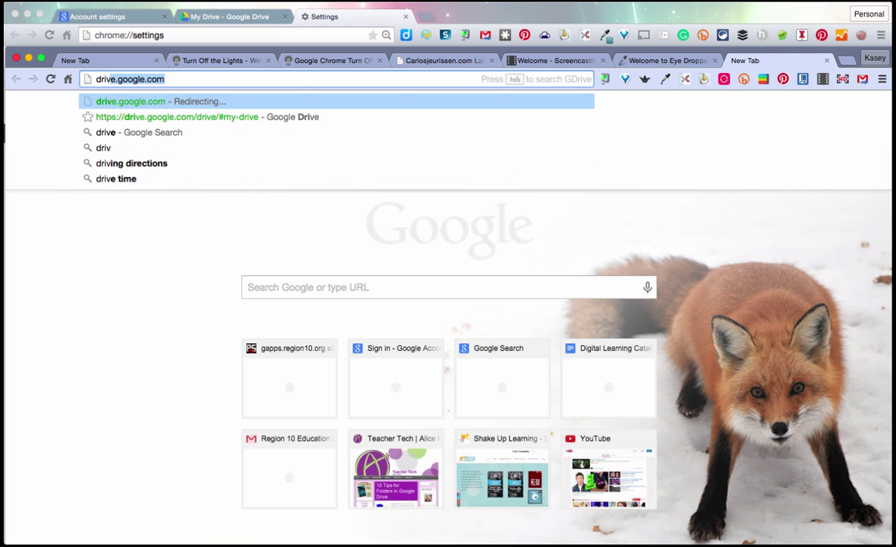
pyautogui.press('Return')
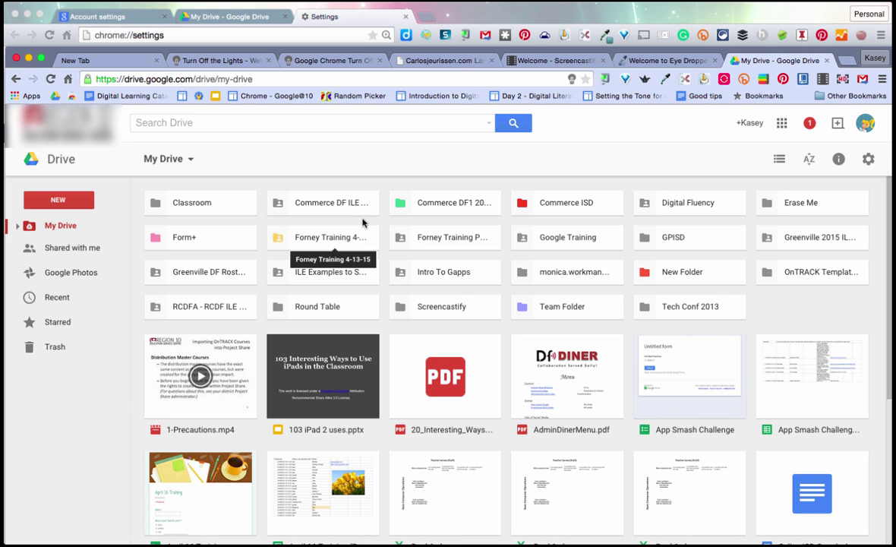
# Step: Bring the personal profile window forward and reload its My Drive page for comparison
pyautogui.click(220, 13)
pyautogui.click(236, 18)
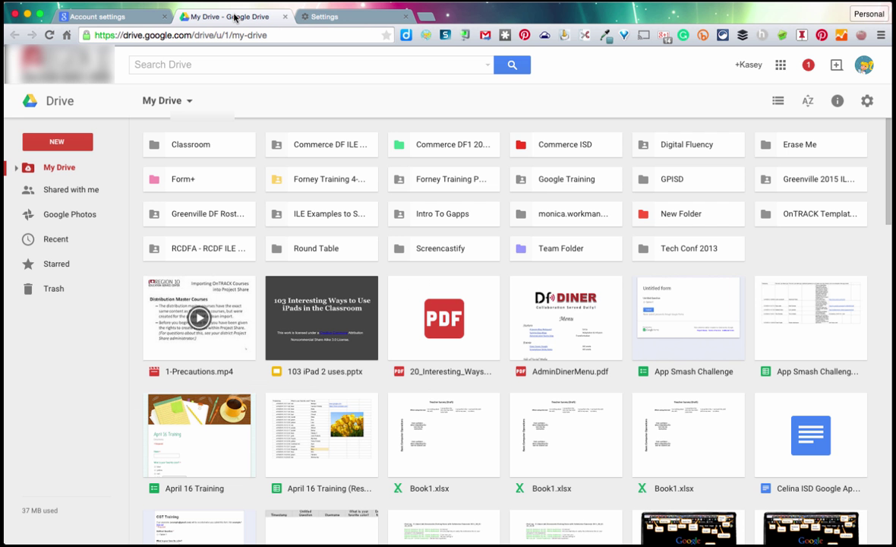
pyautogui.click(49, 35)
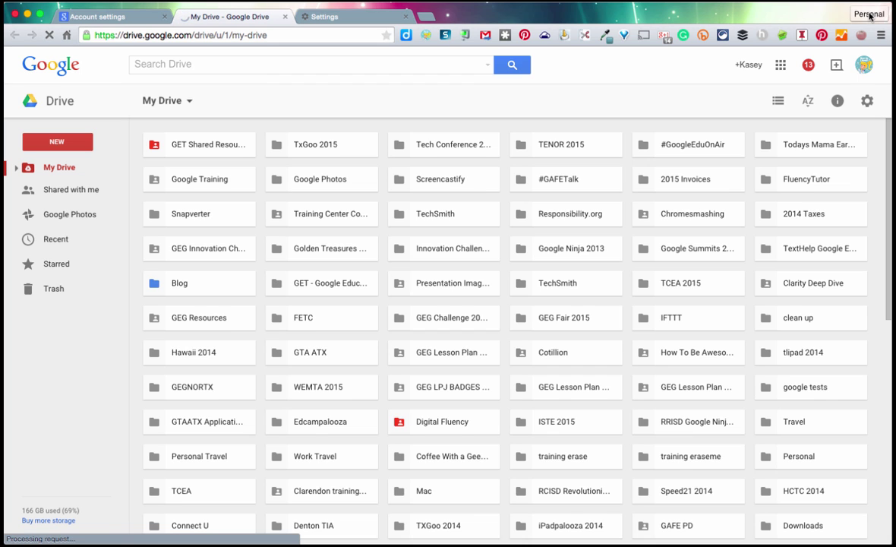
# Step: Switch back to the school profile's window and check which account its Drive uses
pyautogui.click(871, 15)
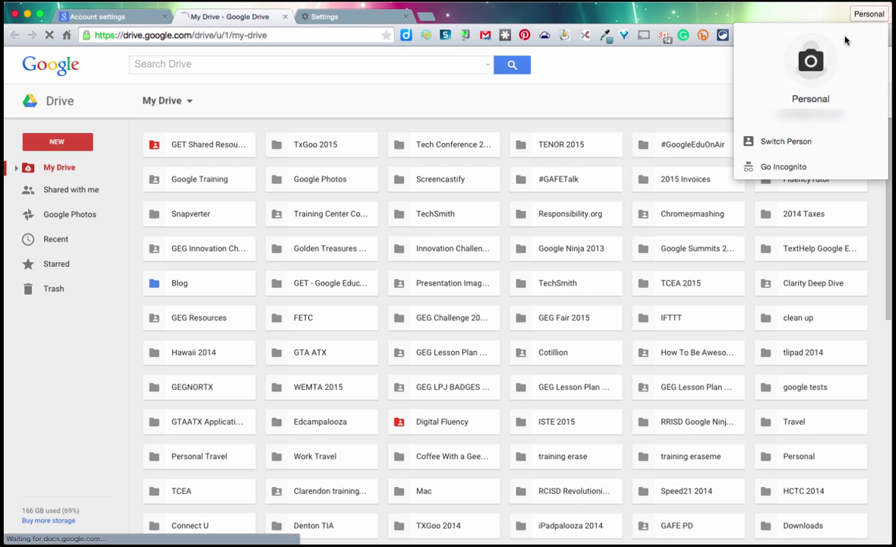
pyautogui.click(780, 142)
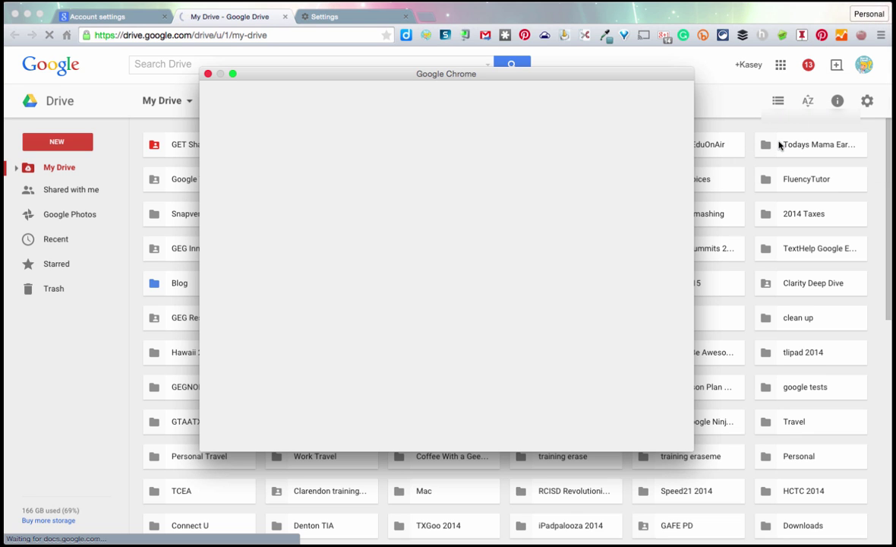
pyautogui.click(279, 289)
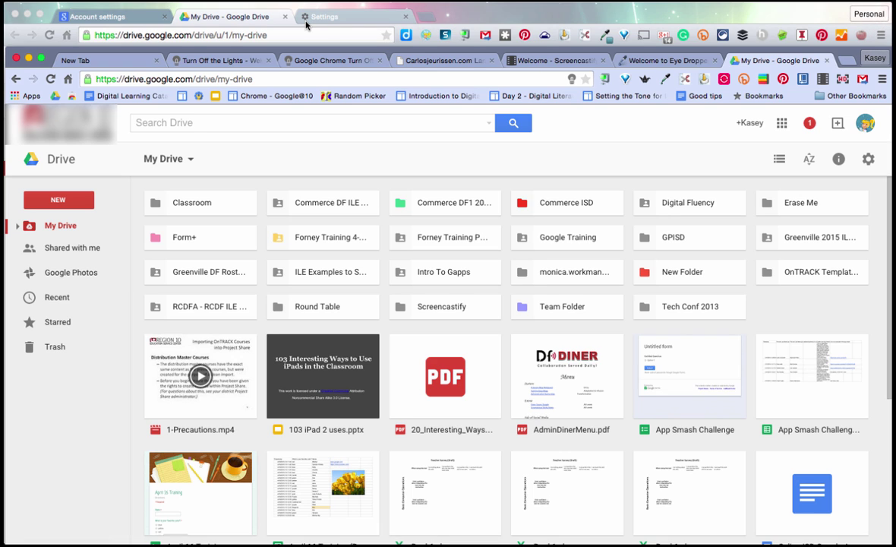
pyautogui.click(866, 122)
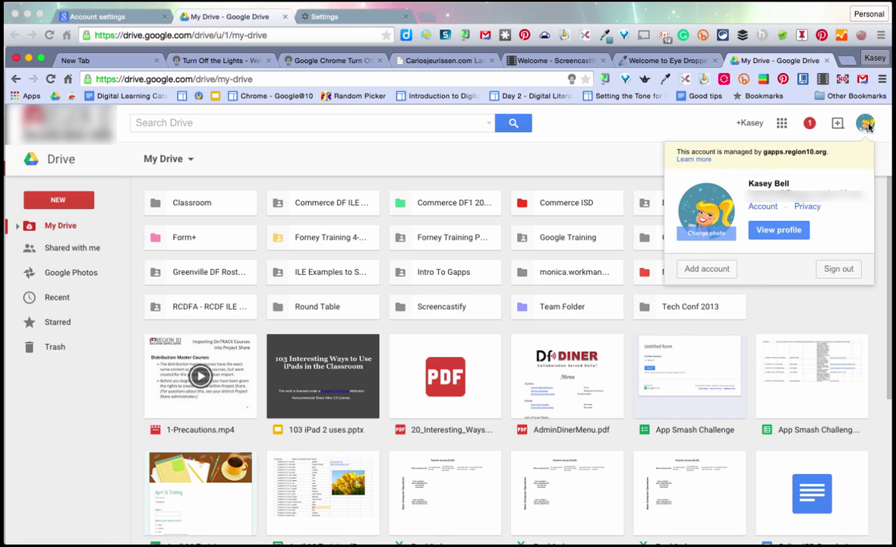